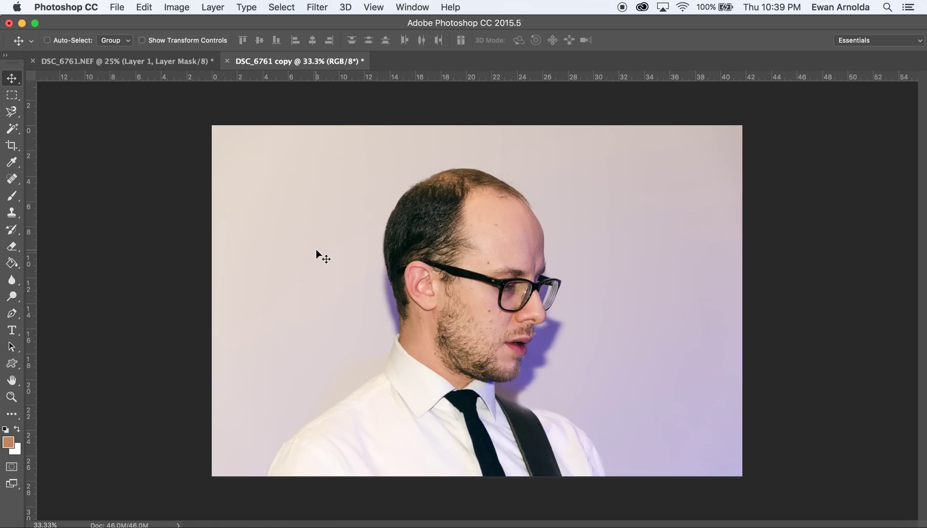
# - Compare the retouched DSC_6761.NEF image with the unretouched DSC_6761 copy, ending on the copy
pyautogui.click(146, 62)
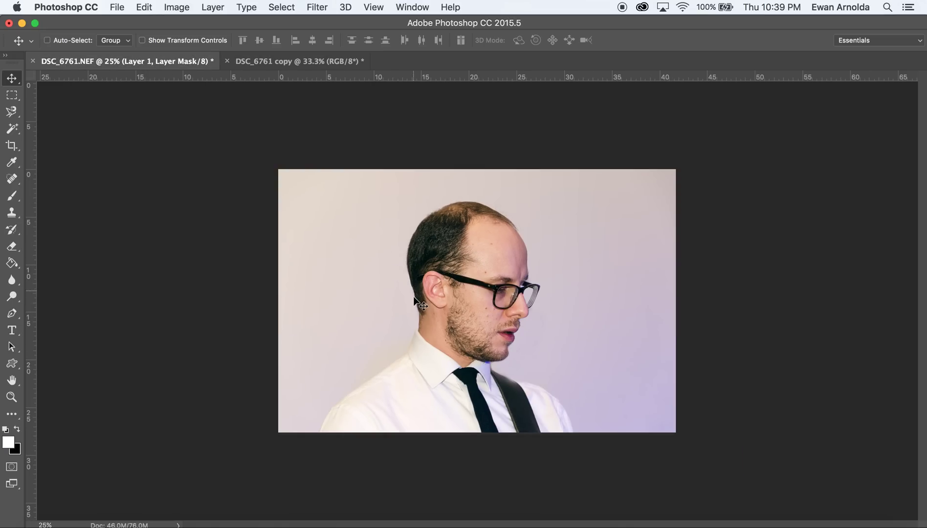
pyautogui.press('super+equal')
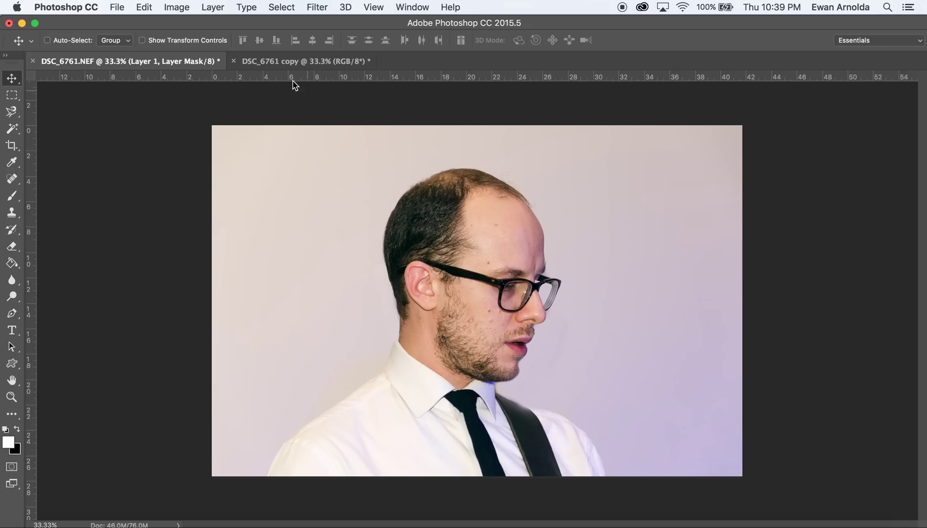
pyautogui.click(288, 65)
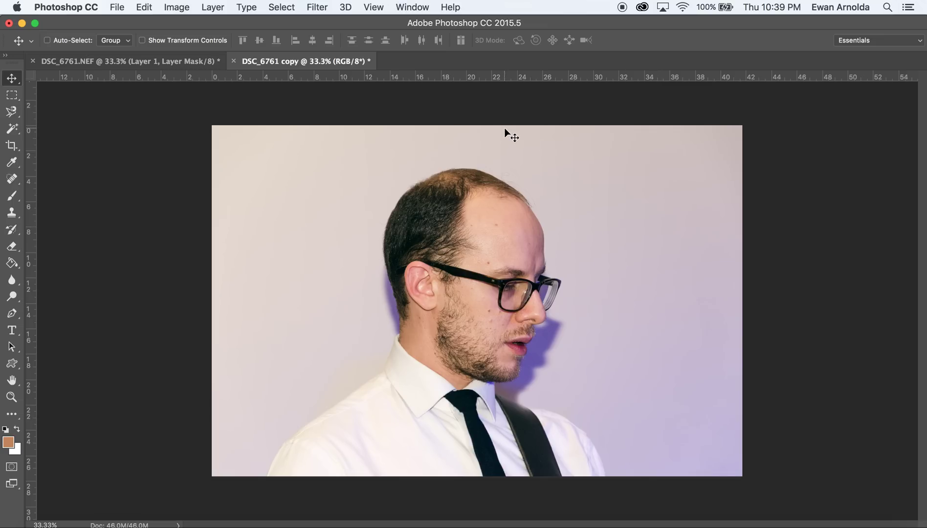
# - Show the Layers panel and add a new empty layer above the Background
pyautogui.click(413, 7)
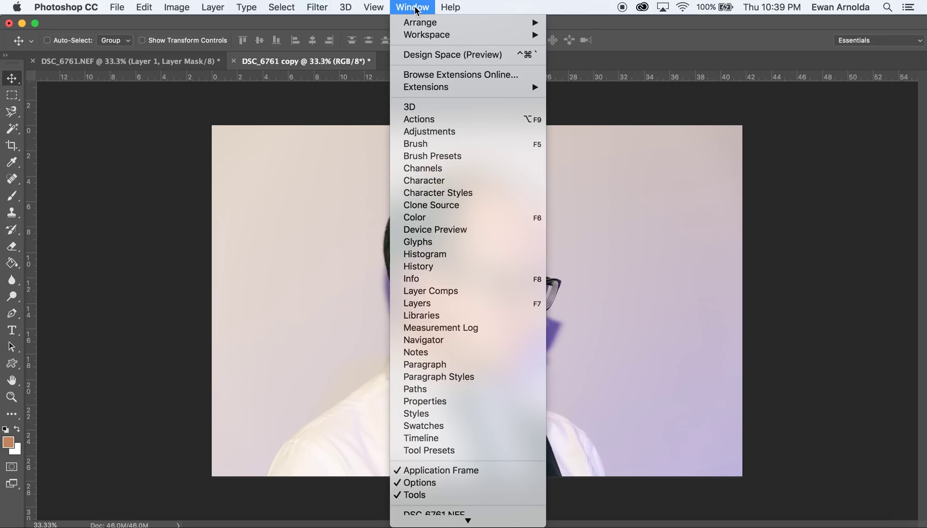
pyautogui.click(434, 304)
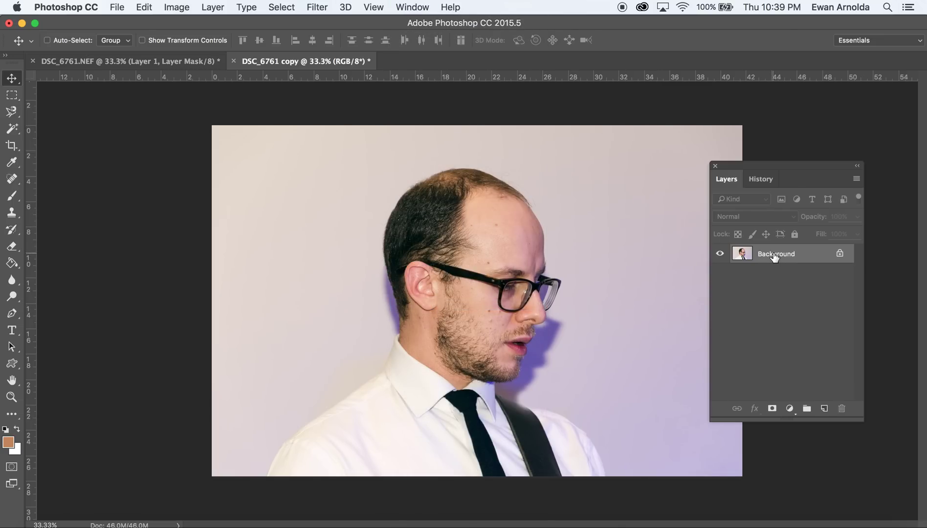
pyautogui.click(825, 410)
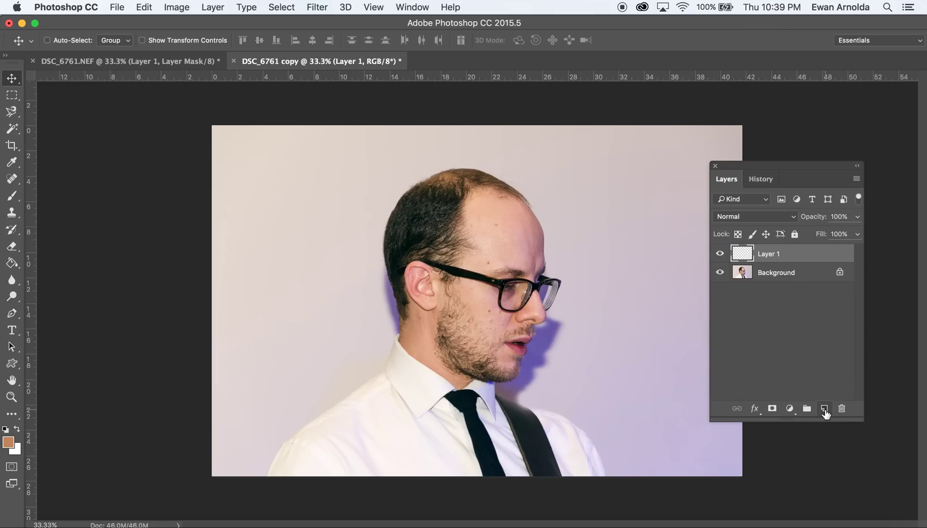
# - Sample clean wall from the Background with the Clone Stamp and paint it on Layer 1 over the purple shadow behind the head
pyautogui.click(775, 277)
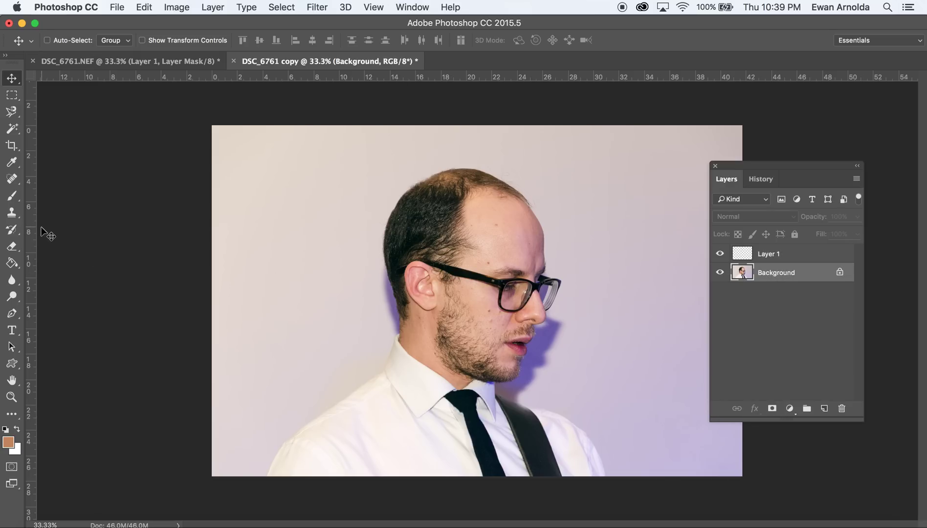
pyautogui.click(11, 214)
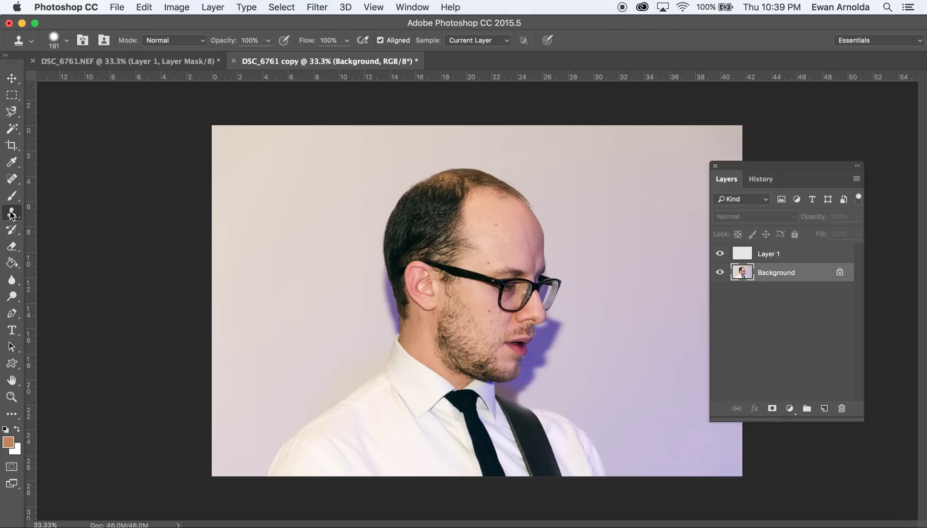
pyautogui.keyDown('alt'); pyautogui.click(351, 269); pyautogui.keyUp('alt')
pyautogui.click(459, 349)
pyautogui.press('super+z')
pyautogui.click(776, 257)
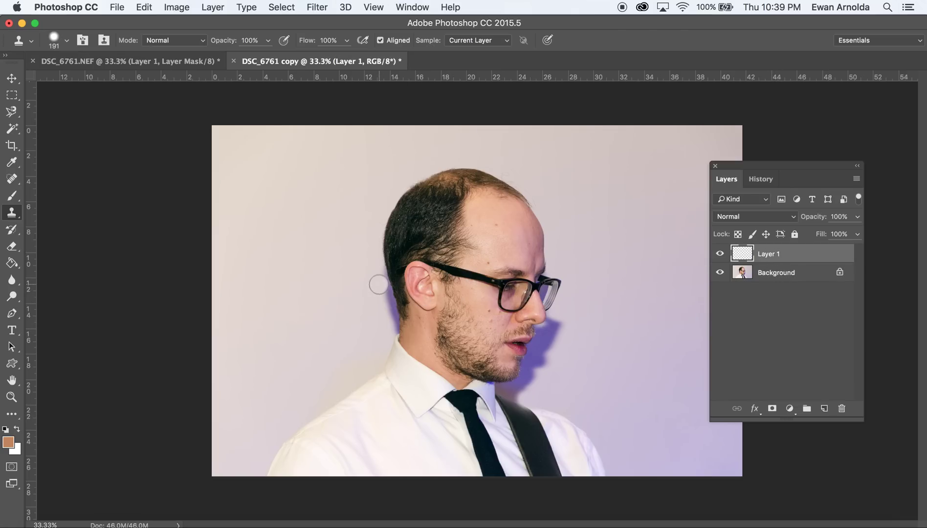
pyautogui.moveTo(381, 268); pyautogui.dragTo(383, 325)
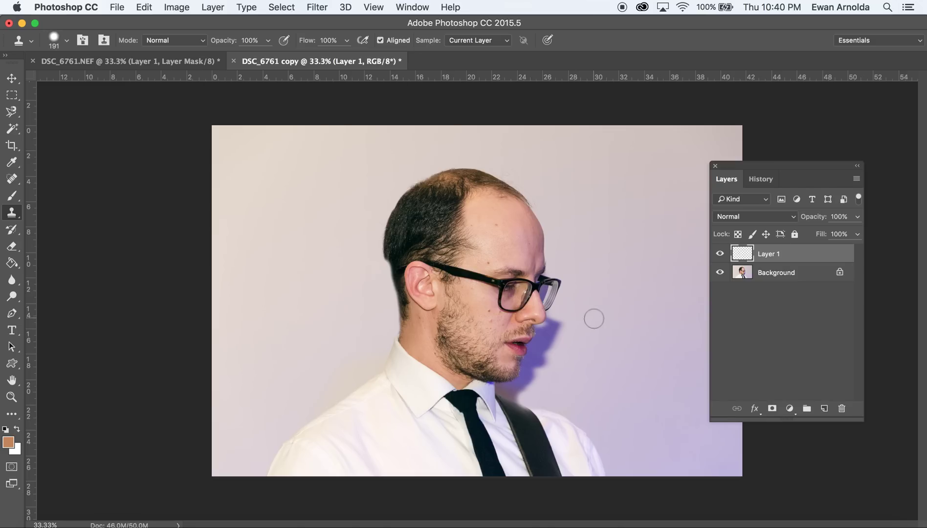
pyautogui.click(777, 278)
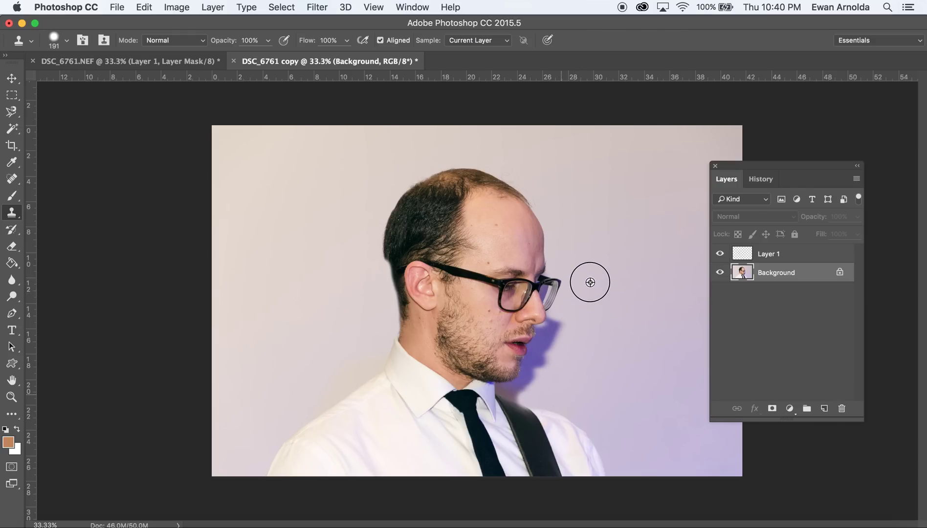
pyautogui.click(766, 253)
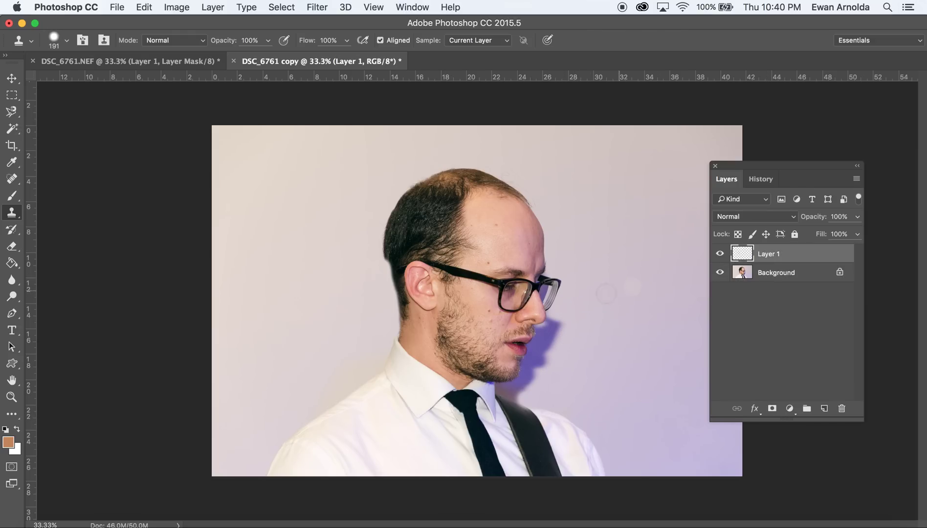
pyautogui.moveTo(547, 286)
pyautogui.mouseDown()
pyautogui.moveTo(557, 326)
pyautogui.moveTo(539, 331)
pyautogui.moveTo(513, 386)
pyautogui.moveTo(540, 365)
pyautogui.moveTo(563, 324)
pyautogui.moveTo(513, 388)
pyautogui.mouseUp()
pyautogui.press('super+z')
# - Clone clean wall sampled from the Background onto Layer 1 over the purple shadow in front of the face
pyautogui.click(743, 272)
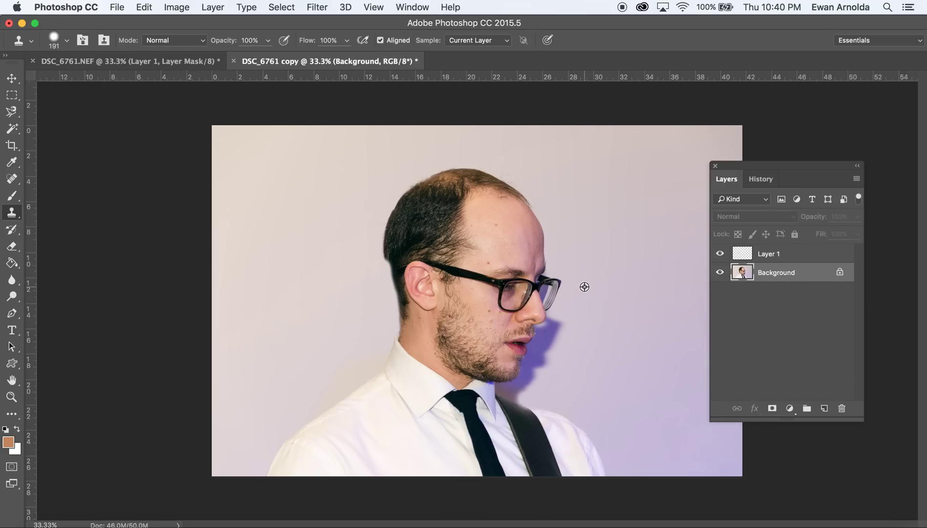
pyautogui.click(747, 255)
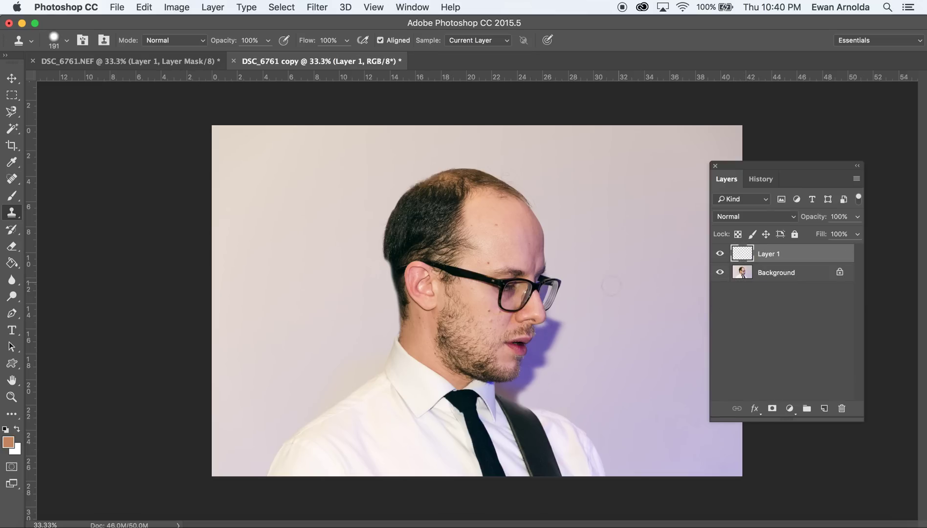
pyautogui.moveTo(548, 282)
pyautogui.mouseDown()
pyautogui.moveTo(555, 327)
pyautogui.moveTo(539, 334)
pyautogui.moveTo(520, 383)
pyautogui.moveTo(503, 388)
pyautogui.moveTo(529, 385)
pyautogui.moveTo(564, 318)
pyautogui.mouseUp()
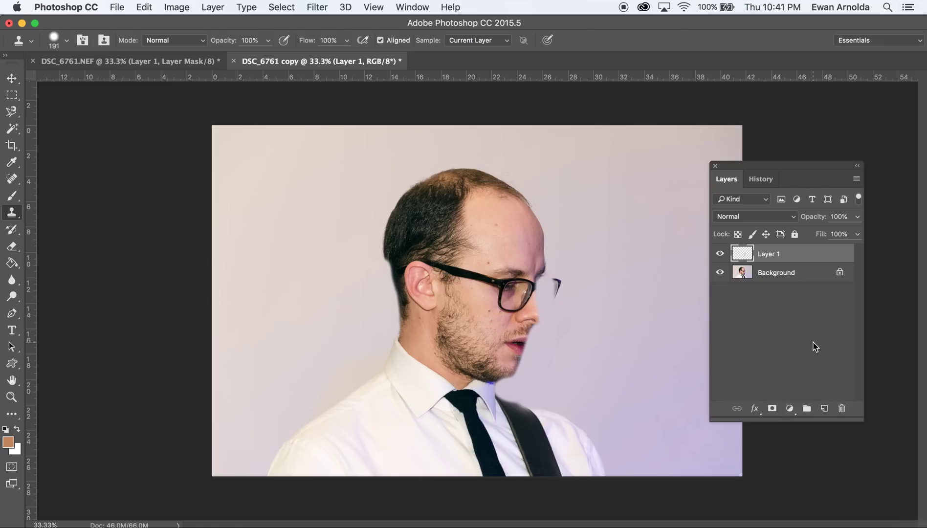
# - Lower Layer 1's opacity to 54% and add a layer mask to it
pyautogui.click(857, 216)
pyautogui.moveTo(853, 231); pyautogui.dragTo(828, 236)
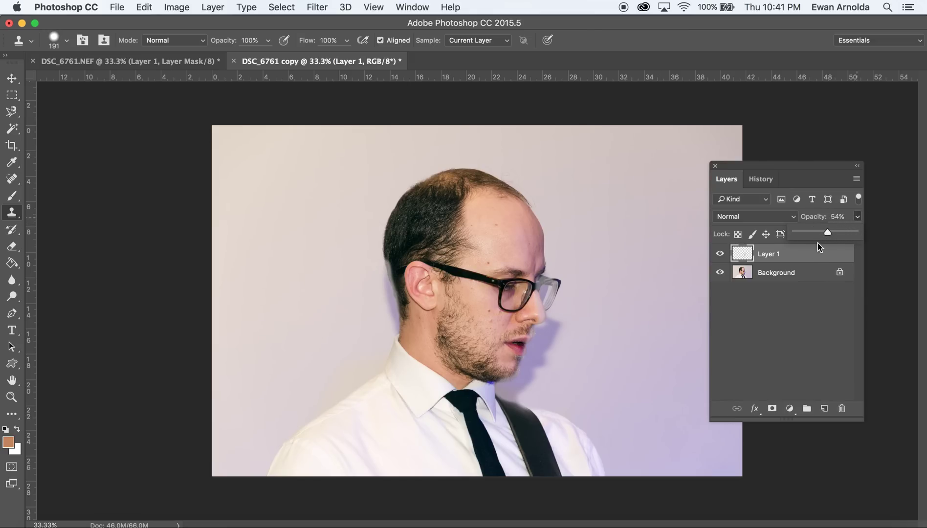
pyautogui.click(803, 262)
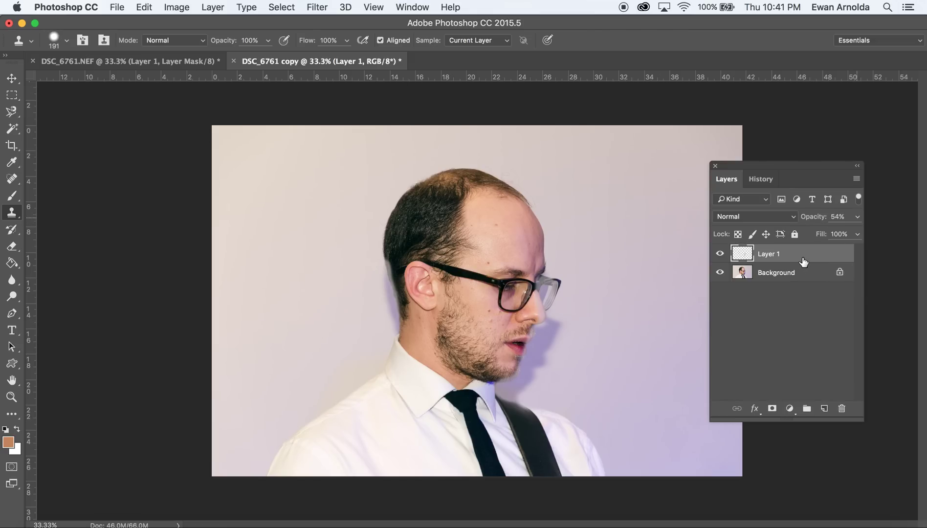
pyautogui.click(772, 409)
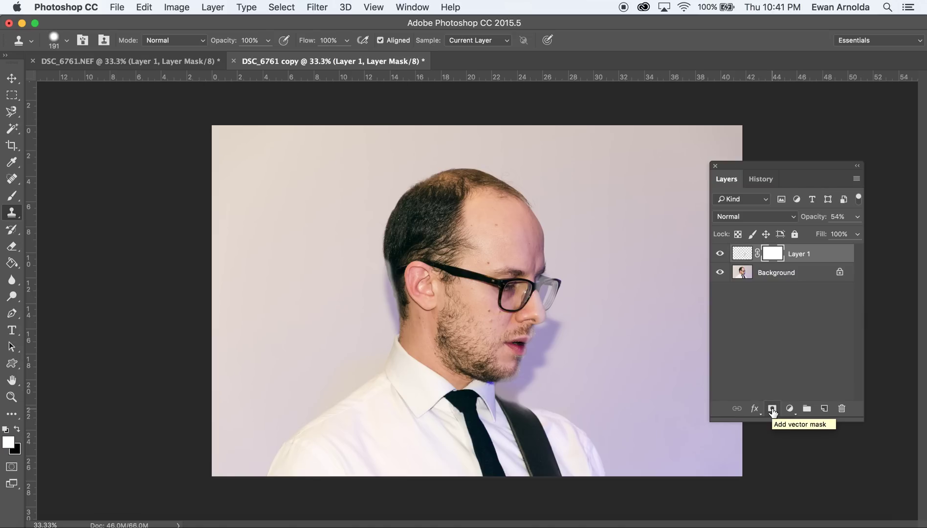
# - Paint black on Layer 1's mask with a 91 px brush to restore the hair edge behind the ear
pyautogui.click(13, 197)
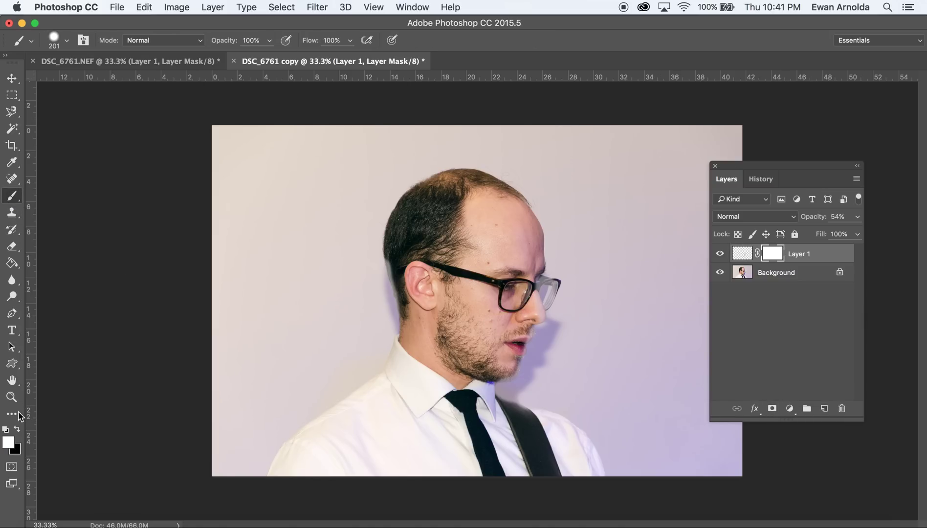
pyautogui.click(17, 430)
pyautogui.press('super+plus')
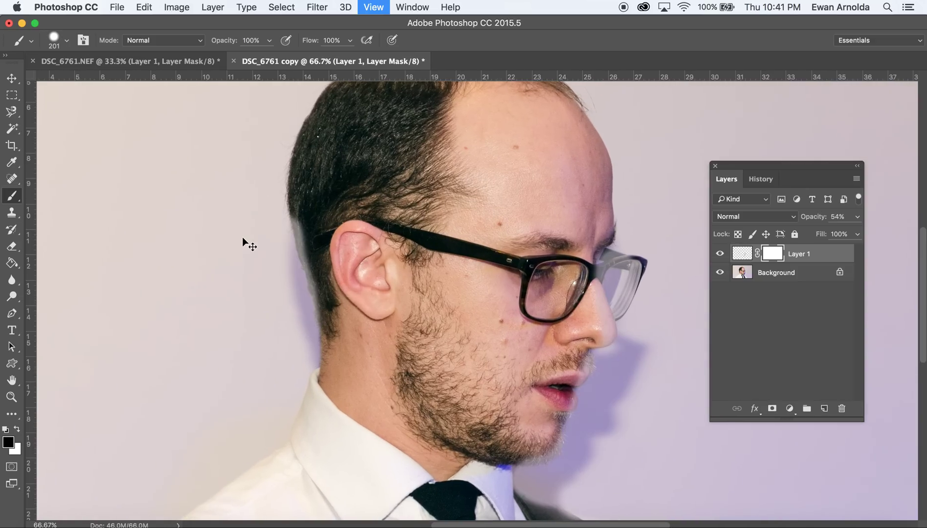
pyautogui.press('super+plus')
pyautogui.press('super+plus')
pyautogui.press('super+plus')
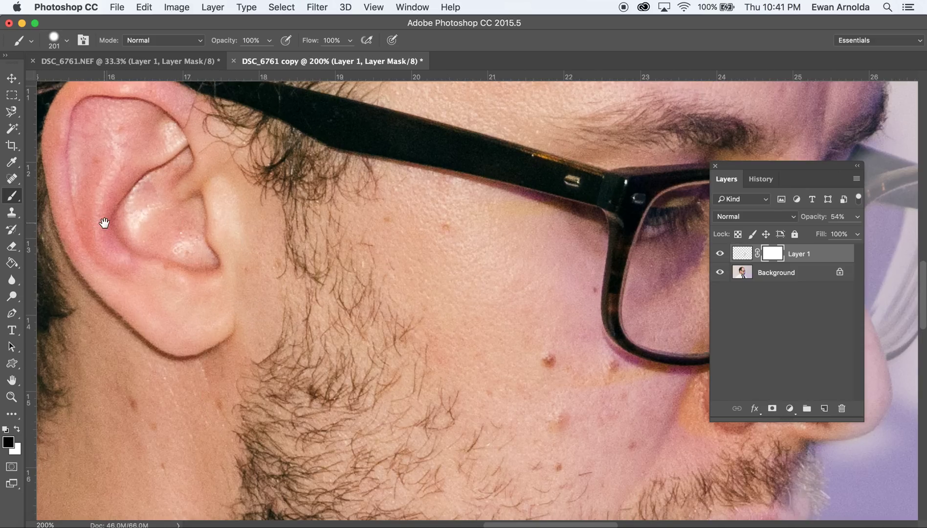
pyautogui.moveTo(104, 223); pyautogui.dragTo(439, 288)
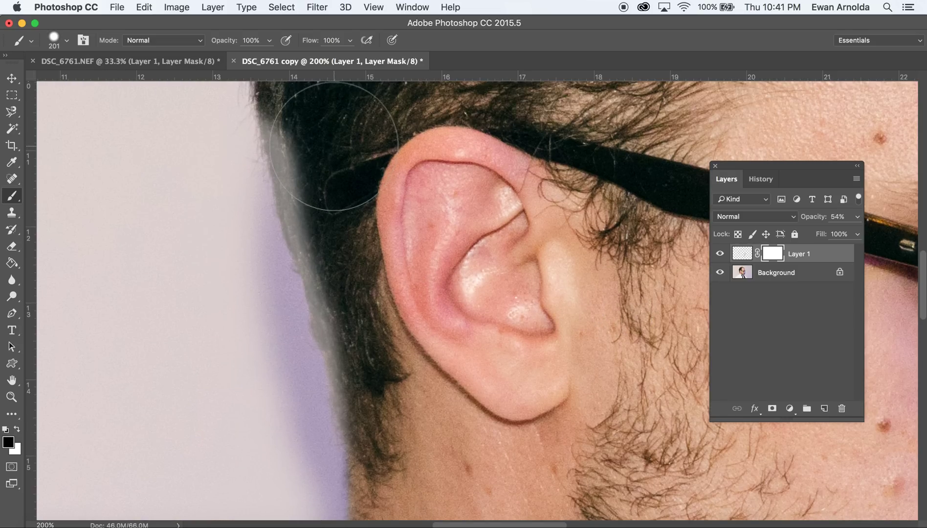
pyautogui.click(67, 41)
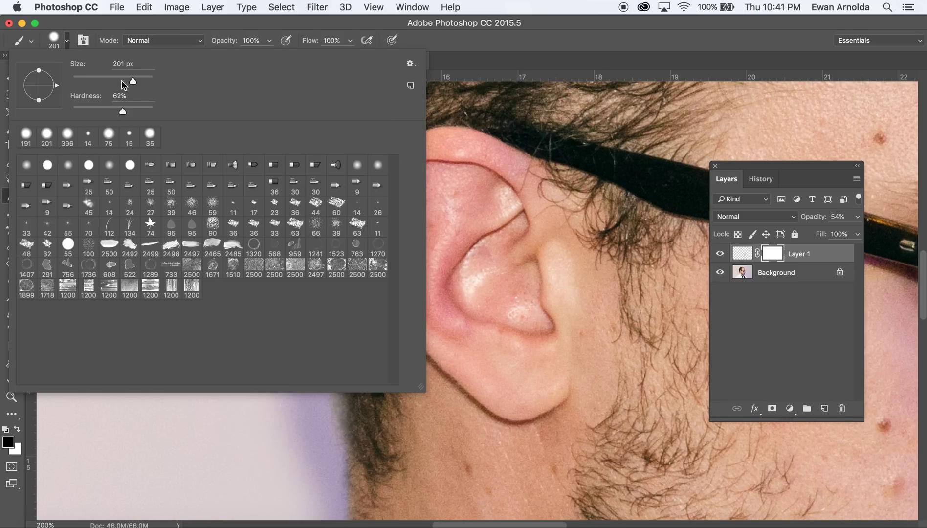
pyautogui.moveTo(116, 81); pyautogui.dragTo(130, 113)
pyautogui.click(117, 23)
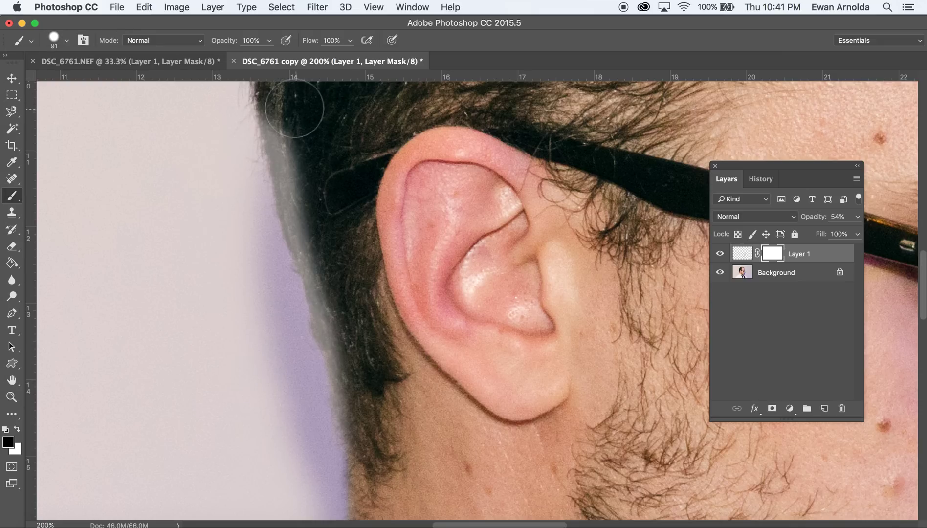
pyautogui.moveTo(288, 104)
pyautogui.mouseDown()
pyautogui.moveTo(338, 304)
pyautogui.moveTo(333, 333)
pyautogui.moveTo(367, 406)
pyautogui.moveTo(377, 484)
pyautogui.moveTo(385, 486)
pyautogui.moveTo(372, 427)
pyautogui.moveTo(334, 331)
pyautogui.moveTo(329, 252)
pyautogui.moveTo(292, 140)
pyautogui.moveTo(352, 347)
pyautogui.moveTo(337, 400)
pyautogui.moveTo(379, 465)
pyautogui.mouseUp()
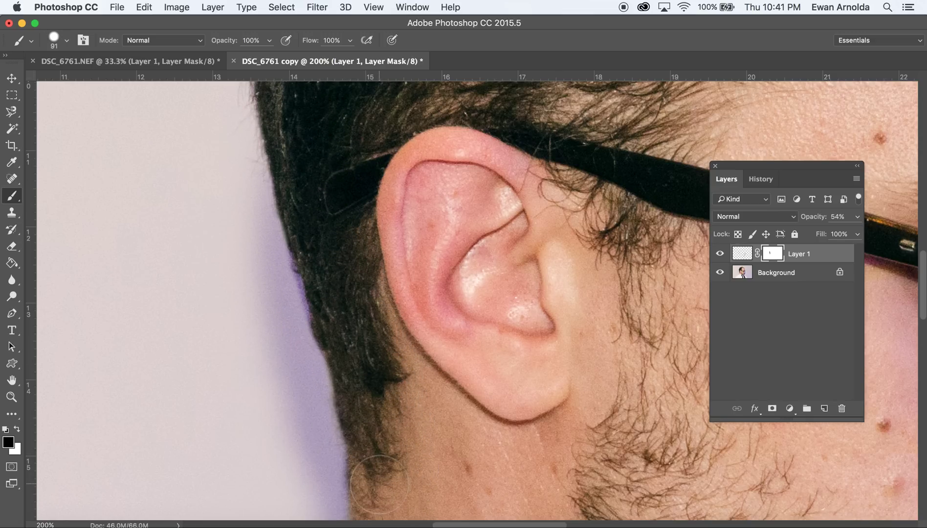
pyautogui.moveTo(378, 420); pyautogui.dragTo(374, 296)
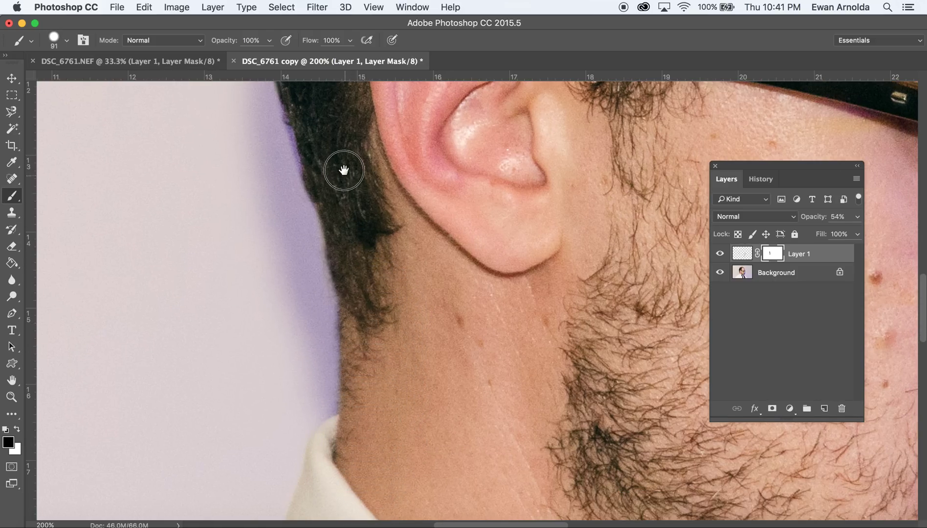
# - Paint white on Layer 1's mask to bring back the cloned wall just outside the hair edge behind the ear
pyautogui.moveTo(341, 170); pyautogui.dragTo(362, 273)
pyautogui.click(17, 429)
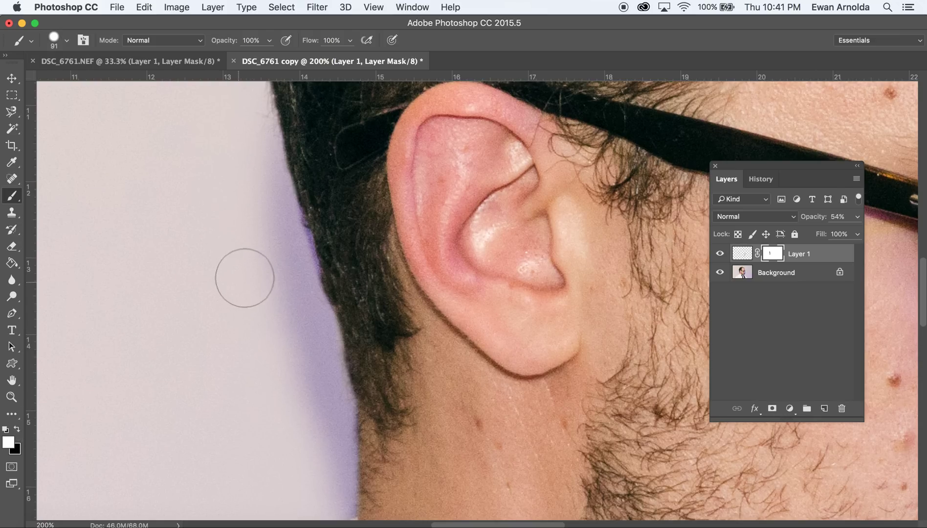
pyautogui.moveTo(268, 226)
pyautogui.mouseDown()
pyautogui.moveTo(271, 213)
pyautogui.moveTo(289, 285)
pyautogui.moveTo(267, 209)
pyautogui.moveTo(271, 252)
pyautogui.mouseUp()
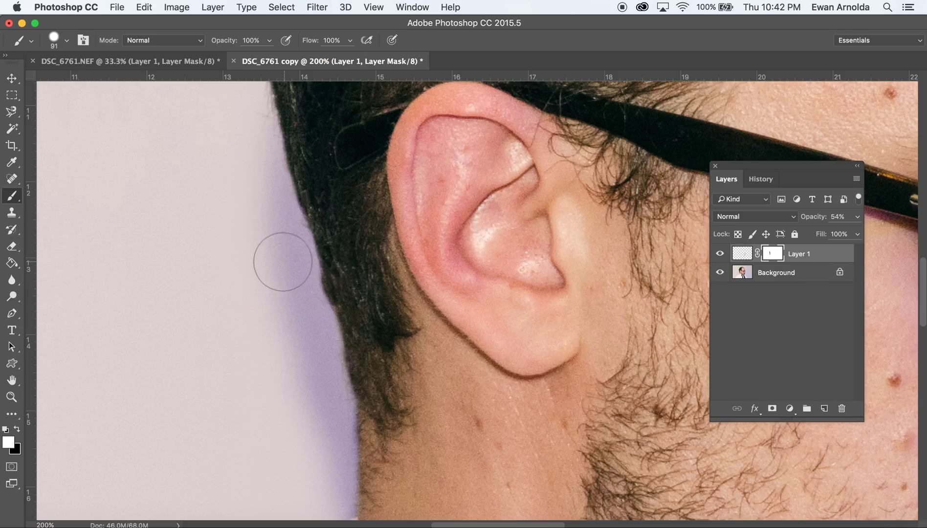
# - Set Layer 1's opacity to 100% to check the cloned wall around the head and face
pyautogui.press('super+minus')
pyautogui.press('super+minus')
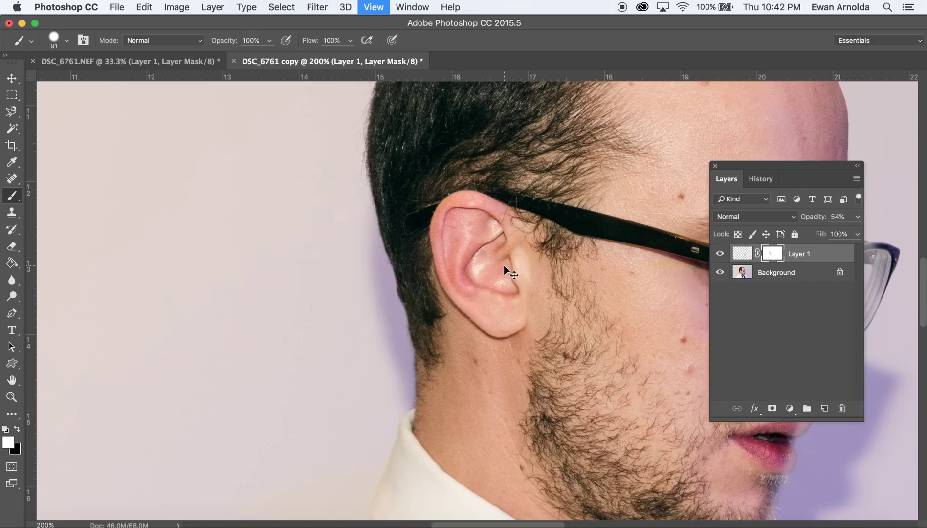
pyautogui.click(857, 217)
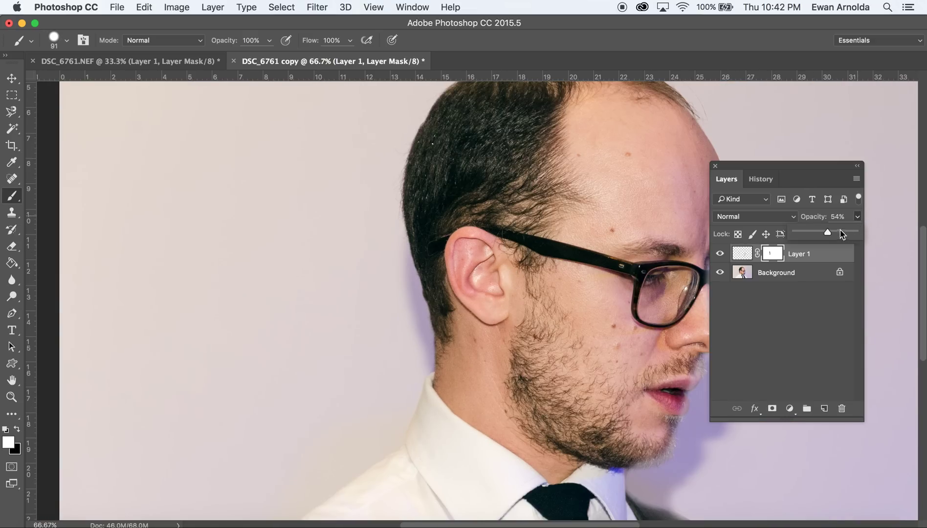
pyautogui.moveTo(829, 233); pyautogui.dragTo(873, 236)
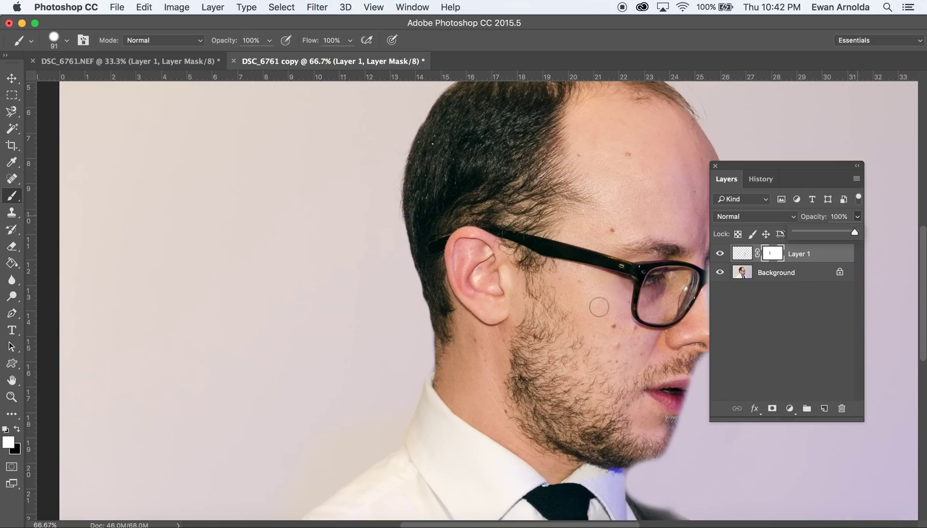
pyautogui.moveTo(604, 298); pyautogui.dragTo(415, 279)
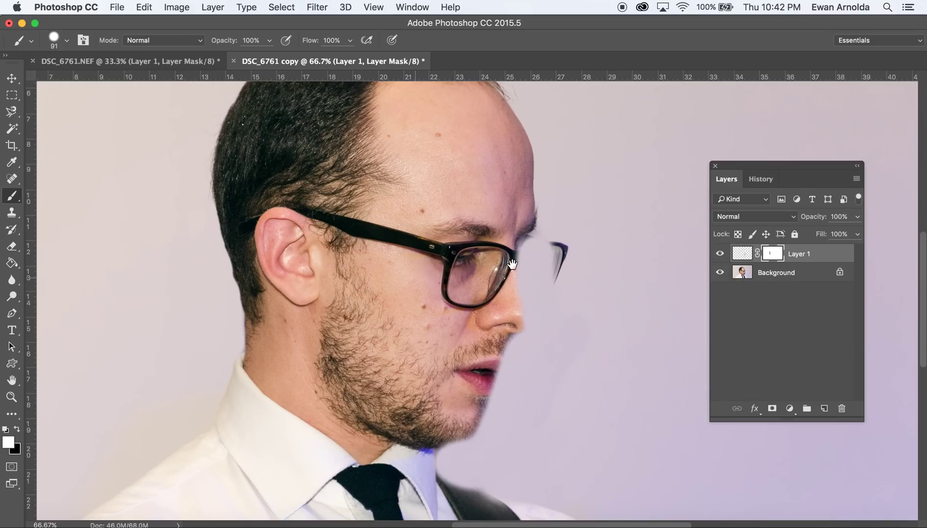
# - Lower Layer 1's opacity to 68% and paint black on its mask with a 59 px brush over the far side of the glasses
pyautogui.click(857, 217)
pyautogui.moveTo(858, 231); pyautogui.dragTo(836, 234)
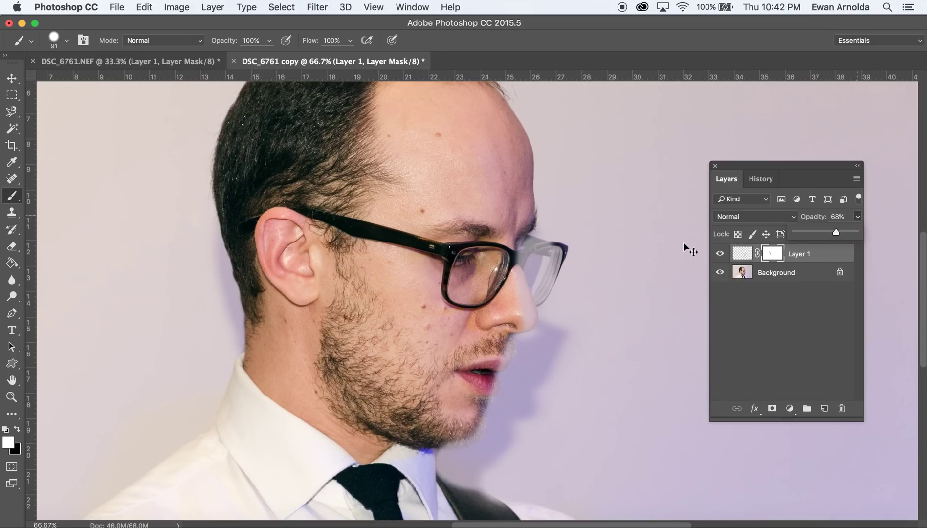
pyautogui.press('super+equal')
pyautogui.press('super+equal')
pyautogui.moveTo(634, 222); pyautogui.dragTo(400, 214)
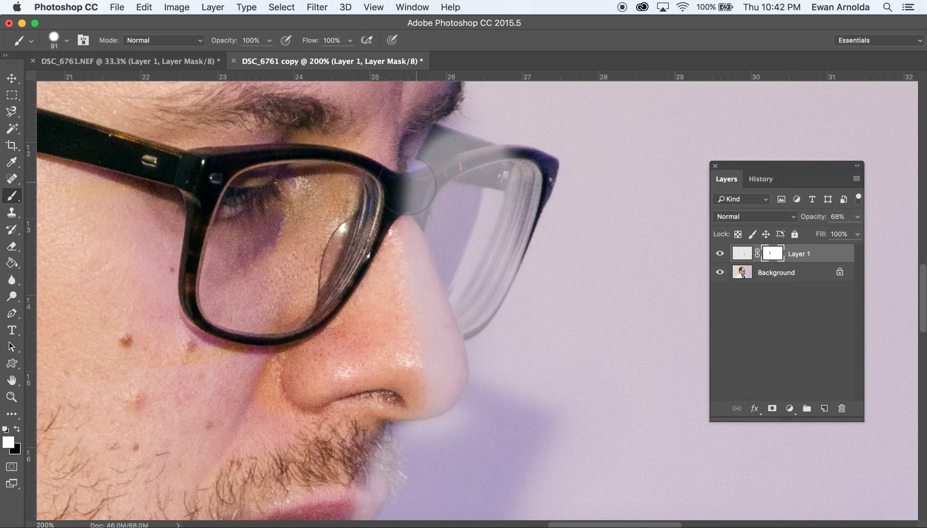
pyautogui.click(66, 40)
pyautogui.click(100, 22)
pyautogui.click(18, 430)
pyautogui.moveTo(426, 144)
pyautogui.mouseDown()
pyautogui.moveTo(532, 170)
pyautogui.moveTo(422, 145)
pyautogui.moveTo(519, 170)
pyautogui.moveTo(523, 211)
pyautogui.moveTo(468, 329)
pyautogui.moveTo(427, 357)
pyautogui.moveTo(391, 220)
pyautogui.moveTo(396, 188)
pyautogui.mouseUp()
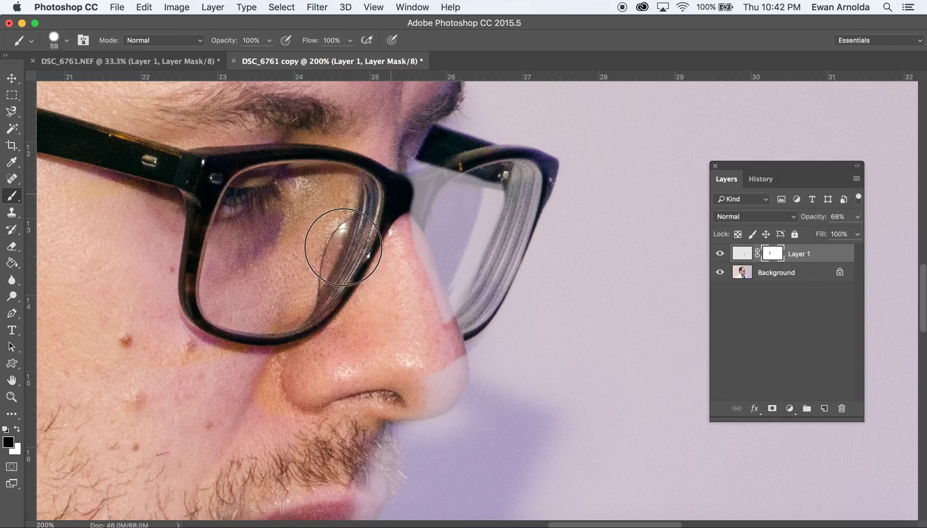
# - Paint black on Layer 1's mask with a 31 px brush to restore the glasses' bridge and the far lens's inner rim
pyautogui.click(68, 41)
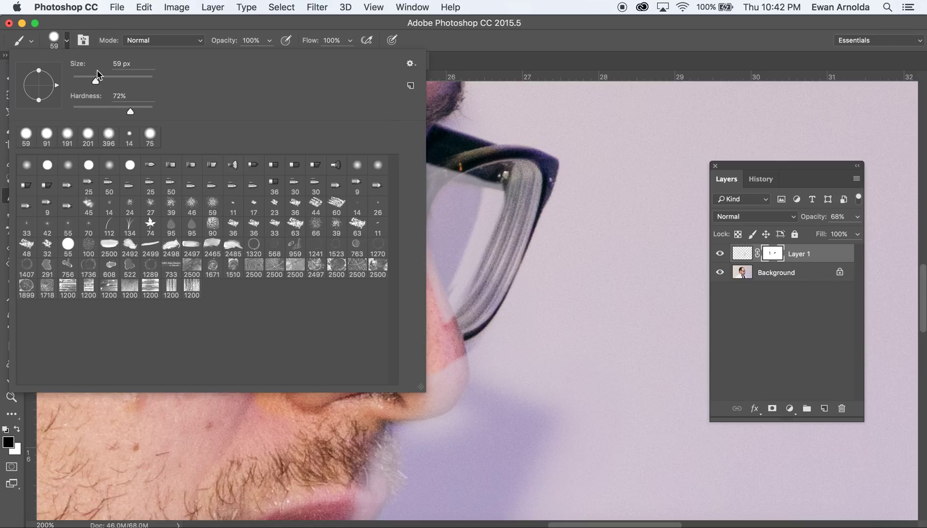
pyautogui.click(112, 21)
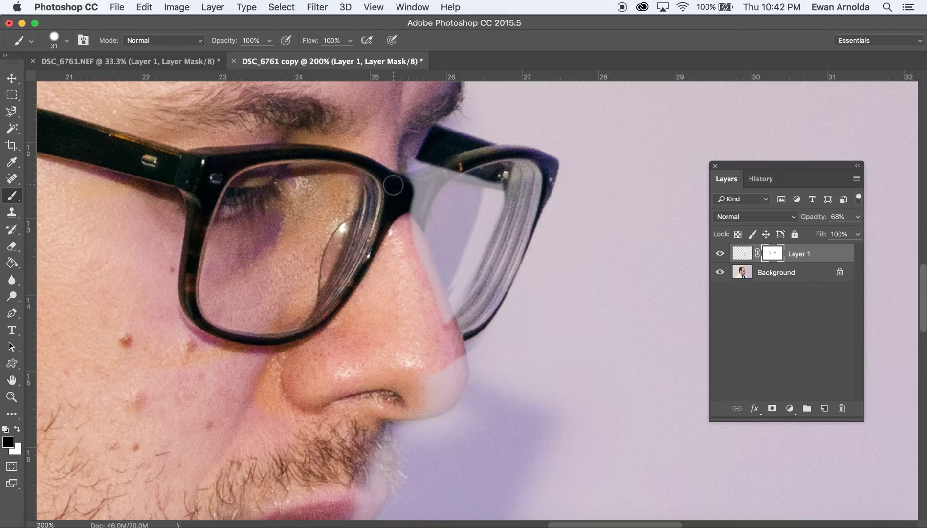
pyautogui.moveTo(393, 184)
pyautogui.mouseDown()
pyautogui.moveTo(438, 177)
pyautogui.moveTo(459, 162)
pyautogui.mouseUp()
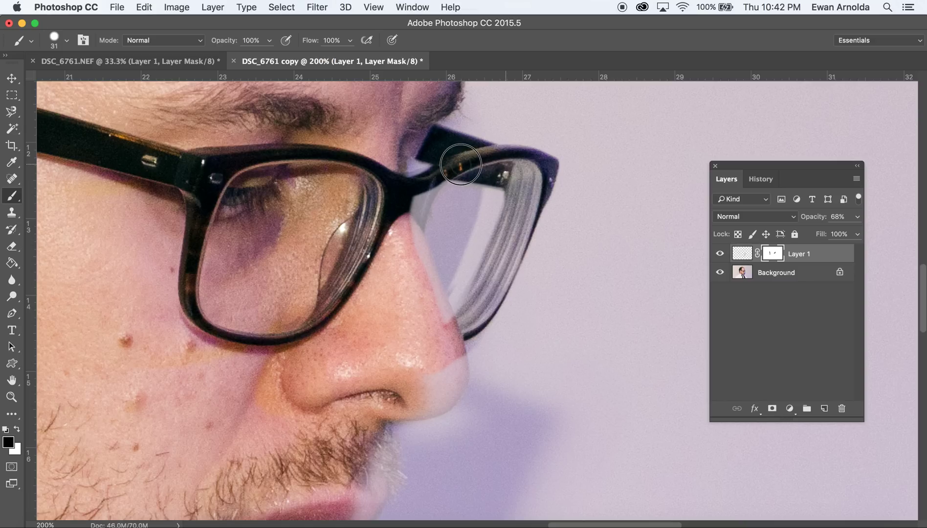
pyautogui.moveTo(460, 164)
pyautogui.mouseDown()
pyautogui.moveTo(429, 181)
pyautogui.moveTo(414, 227)
pyautogui.mouseUp()
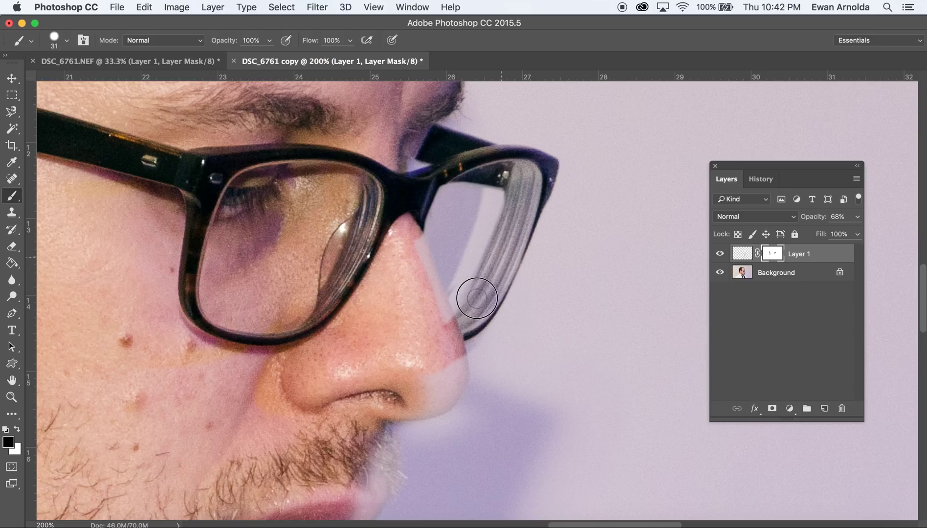
# - Paint black on Layer 1's mask along the nose's front edge, from below the glasses' bridge toward the tip
pyautogui.moveTo(451, 353)
pyautogui.mouseDown()
pyautogui.moveTo(458, 361)
pyautogui.moveTo(413, 266)
pyautogui.mouseUp()
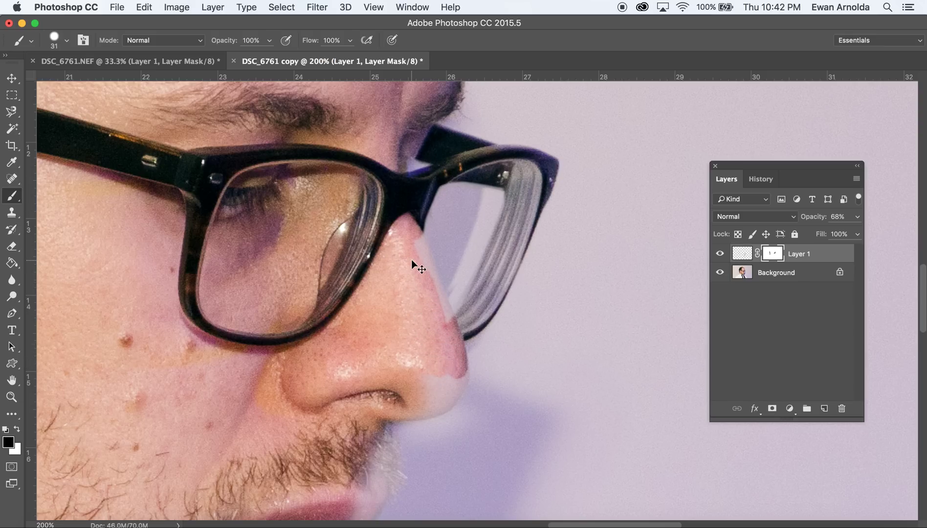
pyautogui.press('super+equal')
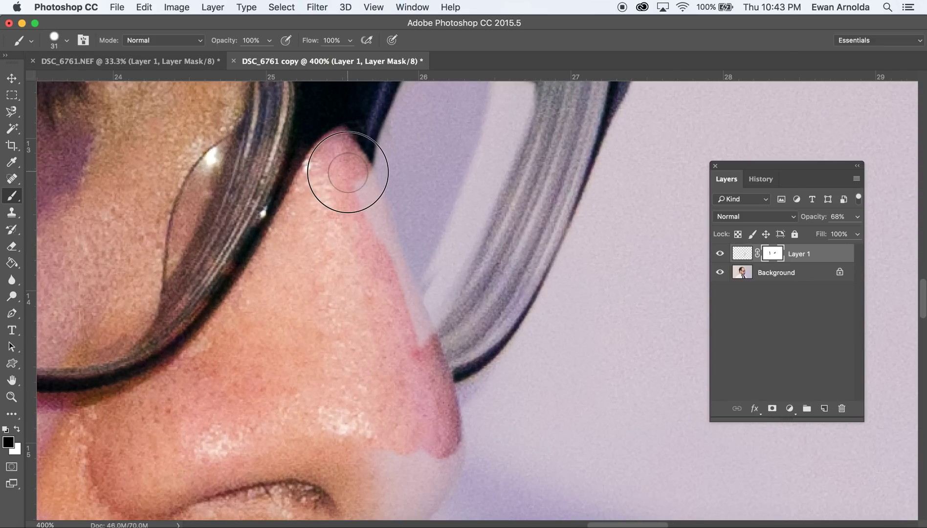
pyautogui.moveTo(347, 172); pyautogui.dragTo(407, 328)
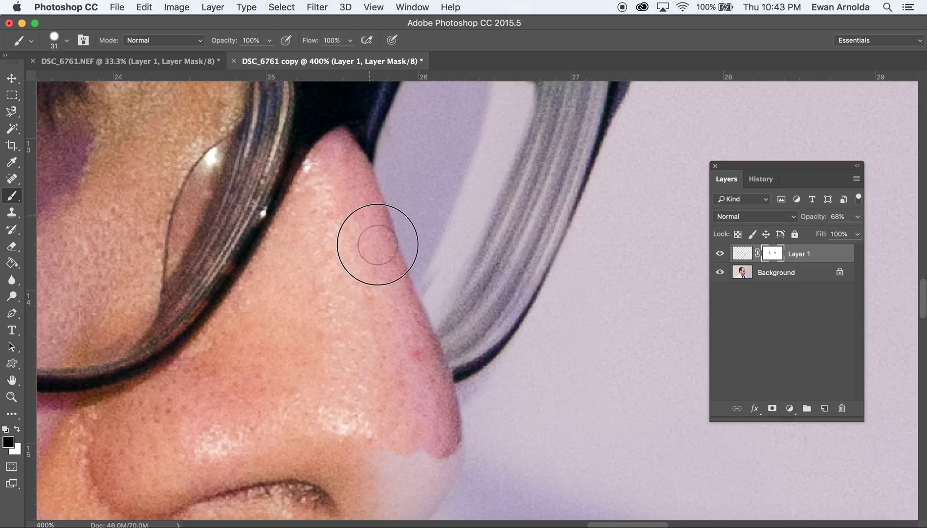
# - Paint black on Layer 1's mask to restore the nose tip, the moustache edge and the upper lip
pyautogui.moveTo(384, 364); pyautogui.dragTo(381, 261)
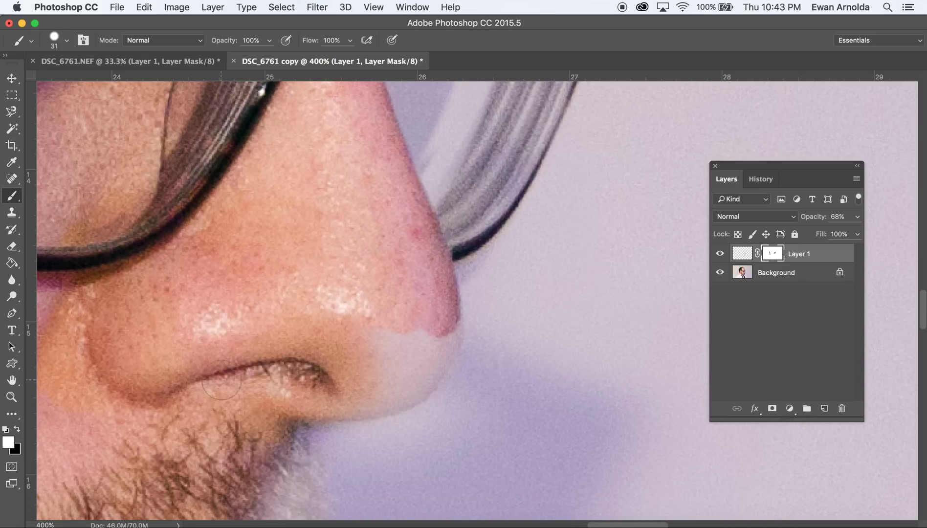
pyautogui.moveTo(484, 285)
pyautogui.mouseDown()
pyautogui.moveTo(480, 271)
pyautogui.moveTo(501, 265)
pyautogui.moveTo(480, 269)
pyautogui.moveTo(478, 281)
pyautogui.moveTo(543, 339)
pyautogui.mouseUp()
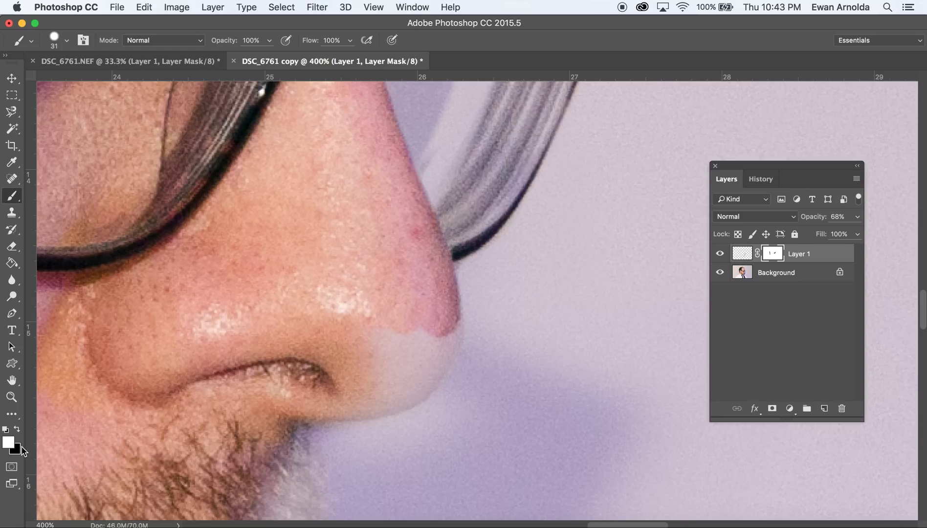
pyautogui.moveTo(446, 296)
pyautogui.mouseDown()
pyautogui.moveTo(445, 331)
pyautogui.moveTo(425, 365)
pyautogui.moveTo(371, 394)
pyautogui.moveTo(412, 330)
pyautogui.moveTo(343, 370)
pyautogui.moveTo(355, 327)
pyautogui.moveTo(412, 308)
pyautogui.moveTo(374, 168)
pyautogui.mouseUp()
pyautogui.moveTo(345, 241)
pyautogui.mouseDown()
pyautogui.moveTo(314, 266)
pyautogui.moveTo(379, 261)
pyautogui.moveTo(410, 244)
pyautogui.moveTo(442, 200)
pyautogui.moveTo(325, 244)
pyautogui.moveTo(291, 301)
pyautogui.moveTo(311, 390)
pyautogui.moveTo(297, 404)
pyautogui.moveTo(284, 351)
pyautogui.moveTo(253, 402)
pyautogui.mouseUp()
pyautogui.moveTo(251, 364)
pyautogui.mouseDown()
pyautogui.moveTo(298, 204)
pyautogui.moveTo(317, 249)
pyautogui.moveTo(326, 253)
pyautogui.moveTo(341, 238)
pyautogui.moveTo(333, 265)
pyautogui.moveTo(287, 303)
pyautogui.moveTo(249, 307)
pyautogui.moveTo(267, 313)
pyautogui.moveTo(308, 298)
pyautogui.moveTo(337, 255)
pyautogui.moveTo(355, 189)
pyautogui.mouseUp()
pyautogui.moveTo(266, 188); pyautogui.dragTo(301, 93)
pyautogui.moveTo(220, 450); pyautogui.dragTo(254, 235)
pyautogui.scroll(5, 203, 293)
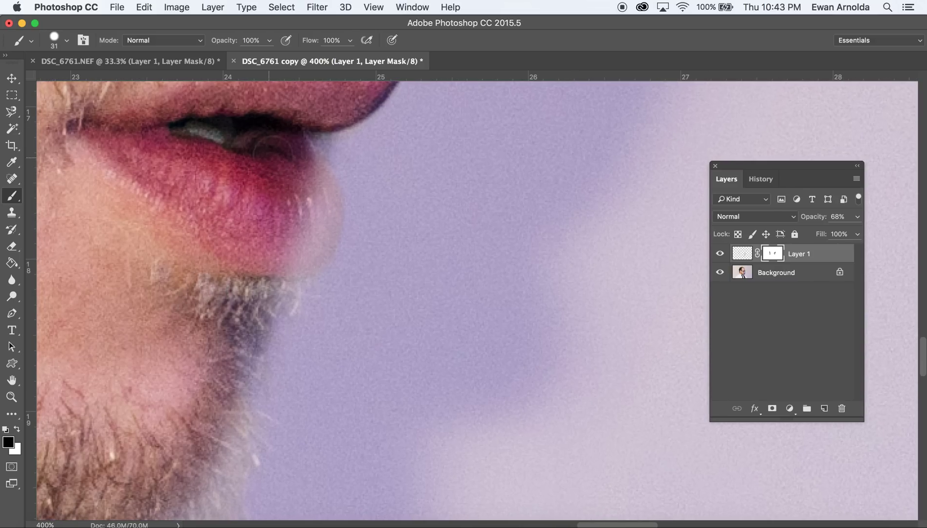
# - Paint black on Layer 1's mask to restore the lower lip and the beard edge around the chin and jaw
pyautogui.moveTo(299, 136)
pyautogui.mouseDown()
pyautogui.moveTo(322, 222)
pyautogui.moveTo(280, 264)
pyautogui.moveTo(295, 201)
pyautogui.moveTo(291, 247)
pyautogui.moveTo(250, 279)
pyautogui.moveTo(308, 244)
pyautogui.moveTo(316, 199)
pyautogui.mouseUp()
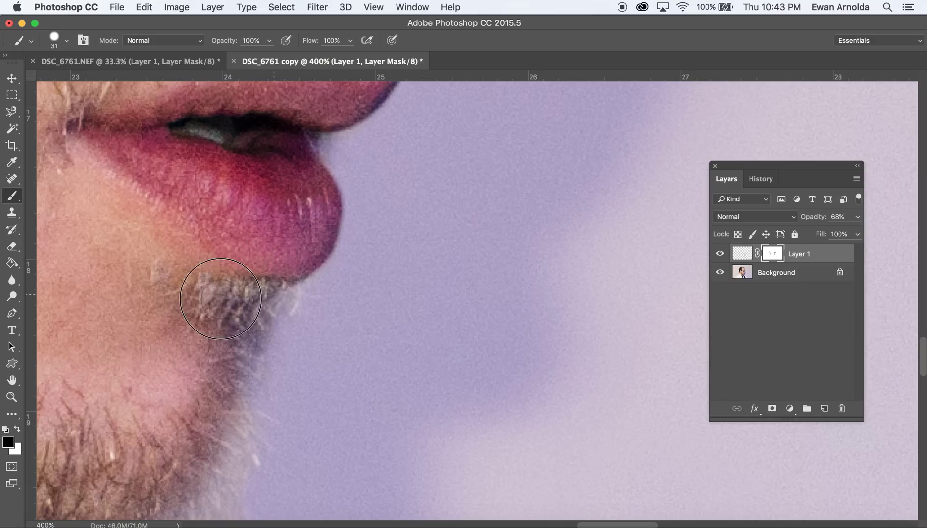
pyautogui.moveTo(250, 280)
pyautogui.mouseDown()
pyautogui.moveTo(283, 160)
pyautogui.moveTo(283, 230)
pyautogui.moveTo(262, 271)
pyautogui.moveTo(269, 316)
pyautogui.moveTo(217, 399)
pyautogui.moveTo(132, 425)
pyautogui.moveTo(207, 321)
pyautogui.mouseUp()
pyautogui.moveTo(245, 227); pyautogui.dragTo(274, 164)
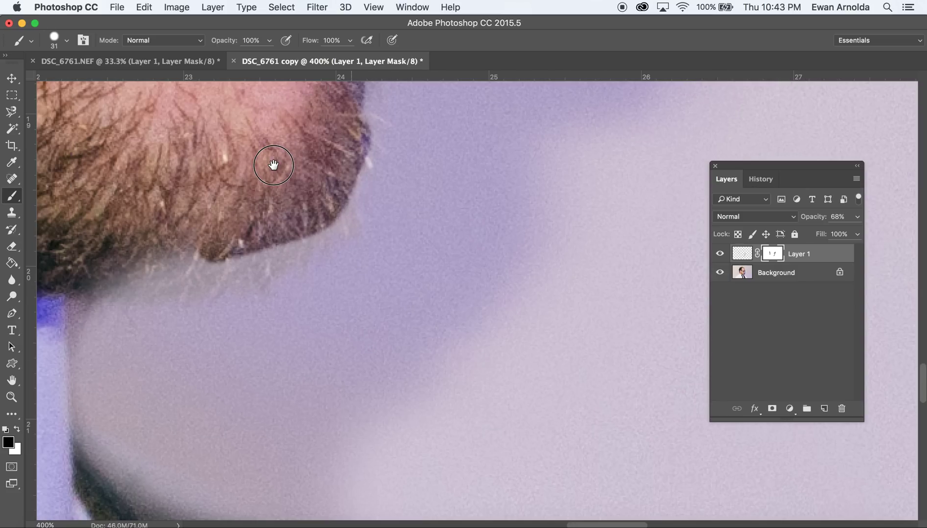
pyautogui.moveTo(166, 253)
pyautogui.mouseDown()
pyautogui.moveTo(100, 282)
pyautogui.moveTo(273, 259)
pyautogui.moveTo(342, 214)
pyautogui.moveTo(367, 140)
pyautogui.mouseUp()
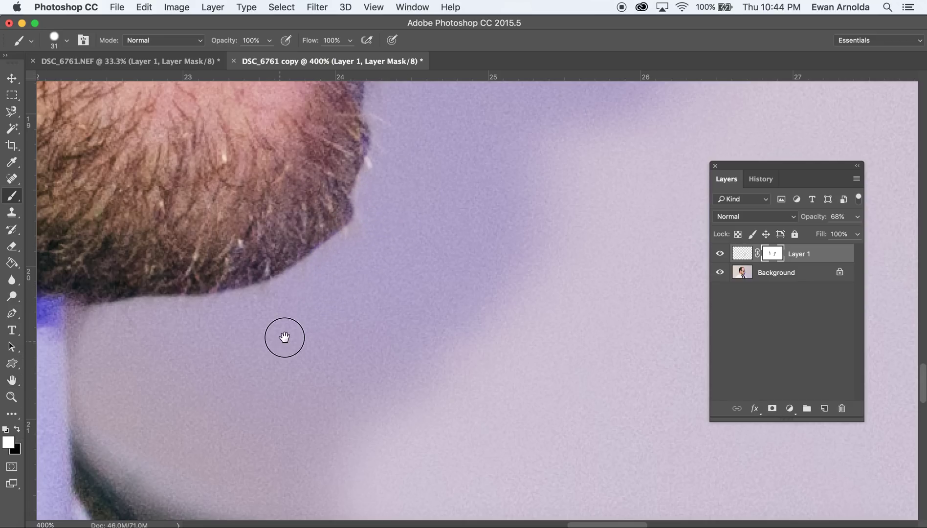
# - Paint black on Layer 1's mask to restore the edges of the shirt collar and the dark shoulder strap
pyautogui.moveTo(284, 335); pyautogui.dragTo(429, 195)
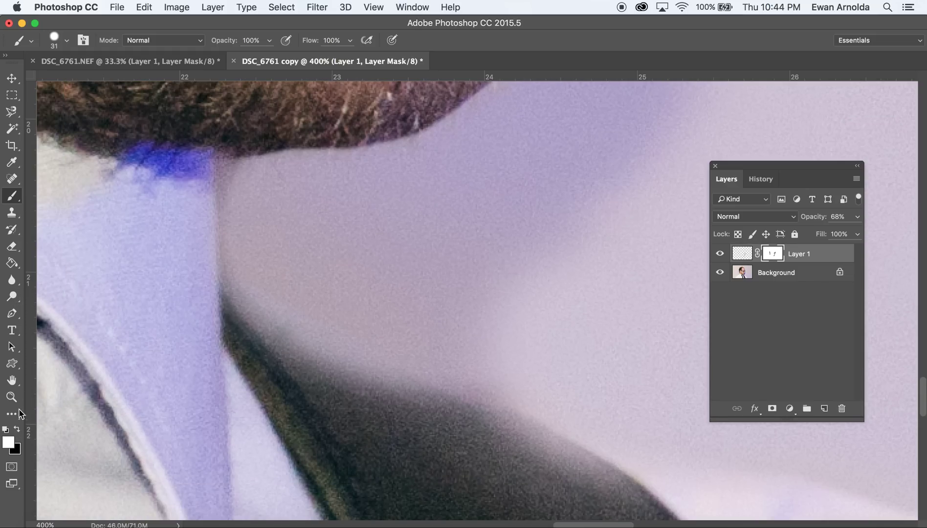
pyautogui.click(18, 430)
pyautogui.moveTo(596, 505)
pyautogui.mouseDown()
pyautogui.moveTo(579, 476)
pyautogui.moveTo(527, 446)
pyautogui.moveTo(330, 360)
pyautogui.moveTo(234, 302)
pyautogui.mouseUp()
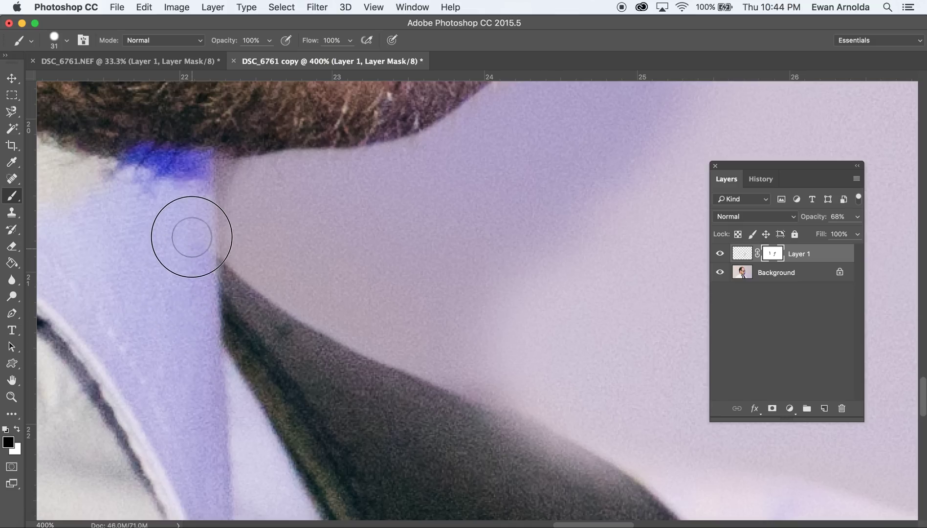
pyautogui.moveTo(198, 162); pyautogui.dragTo(206, 356)
pyautogui.moveTo(198, 262)
pyautogui.mouseDown()
pyautogui.moveTo(249, 311)
pyautogui.moveTo(327, 356)
pyautogui.moveTo(536, 442)
pyautogui.moveTo(616, 486)
pyautogui.moveTo(636, 518)
pyautogui.mouseUp()
# - Open Layer 1's opacity slider with the whole portrait in view
pyautogui.press('super+minus')
pyautogui.press('super+minus')
pyautogui.press('super+minus')
pyautogui.press('super+minus')
pyautogui.press('super+minus')
pyautogui.press('super+minus')
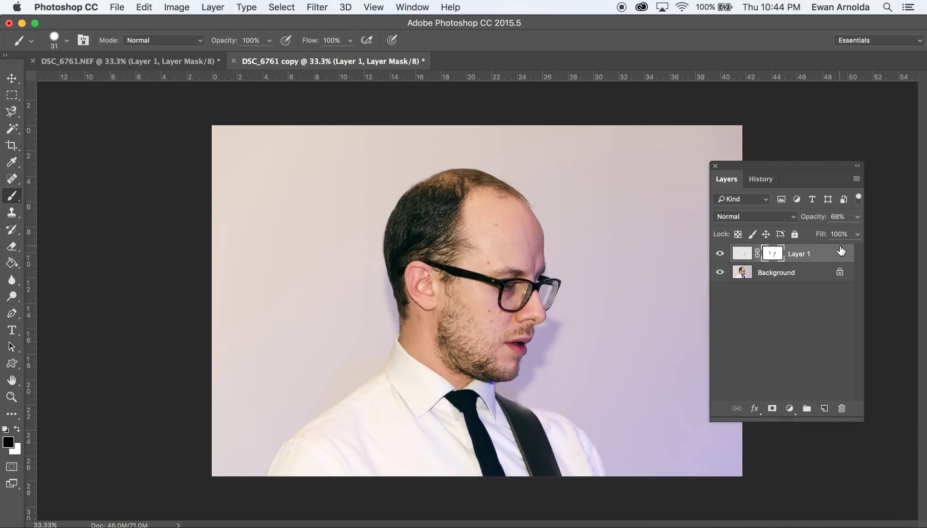
pyautogui.click(858, 217)
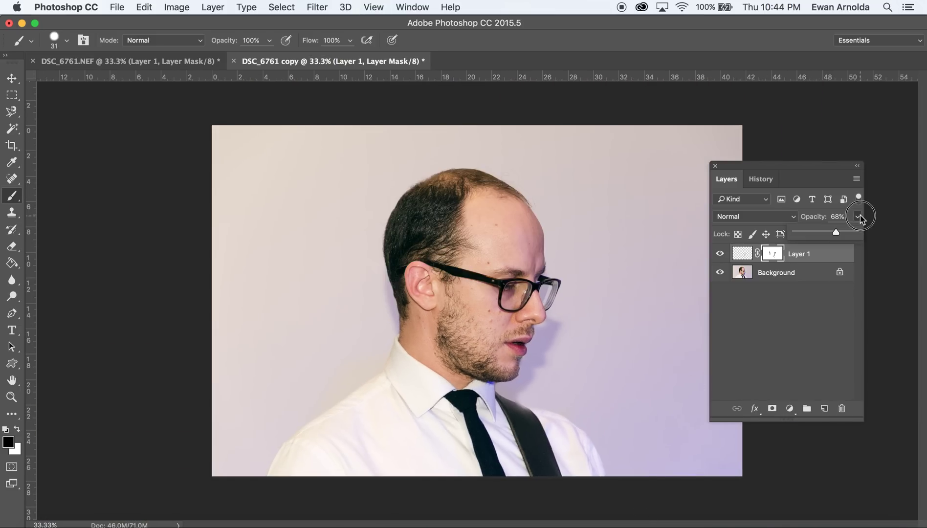